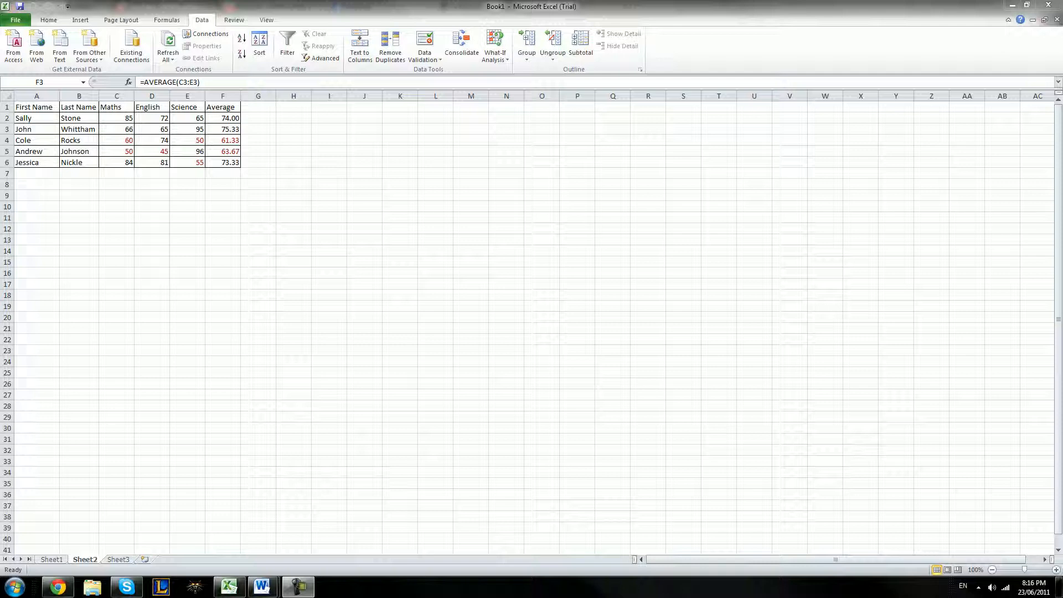
# Insert a 2-D clustered column chart from the marks data in B1:F6.
pyautogui.click(240, 133)
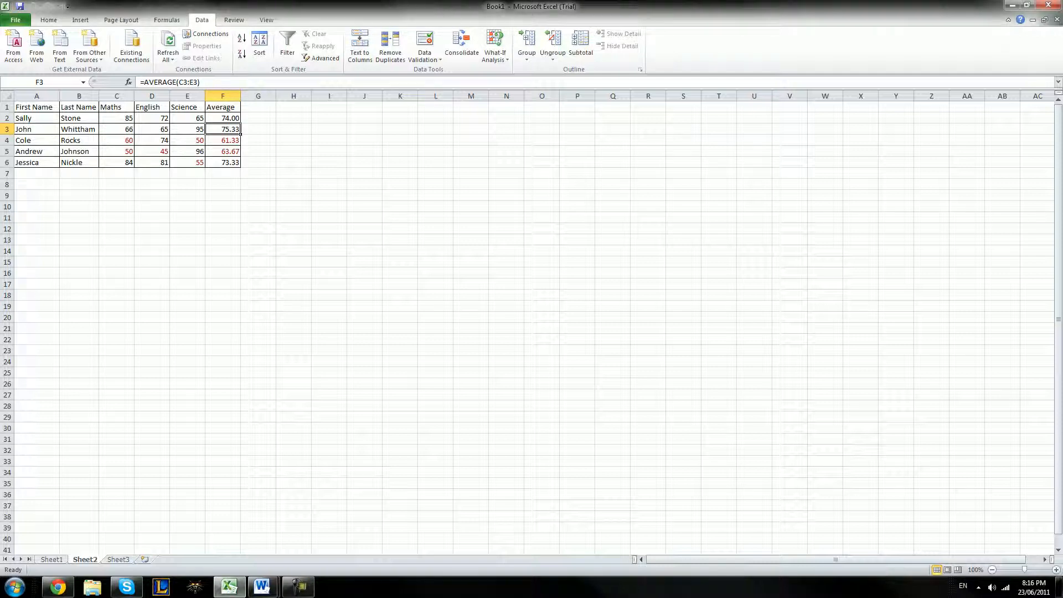
pyautogui.click(81, 20)
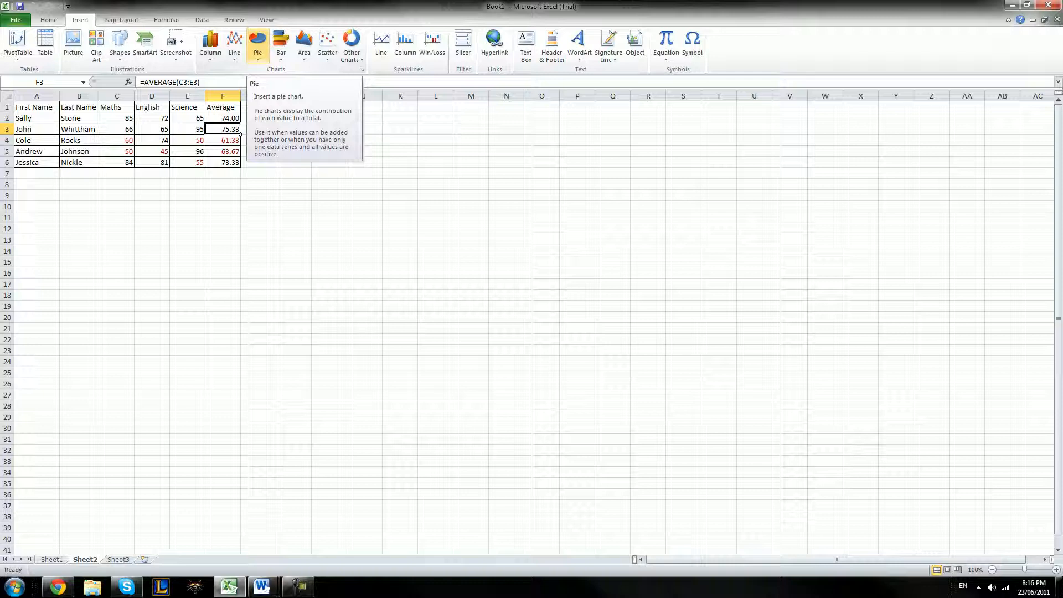
pyautogui.moveTo(79, 107); pyautogui.dragTo(239, 166)
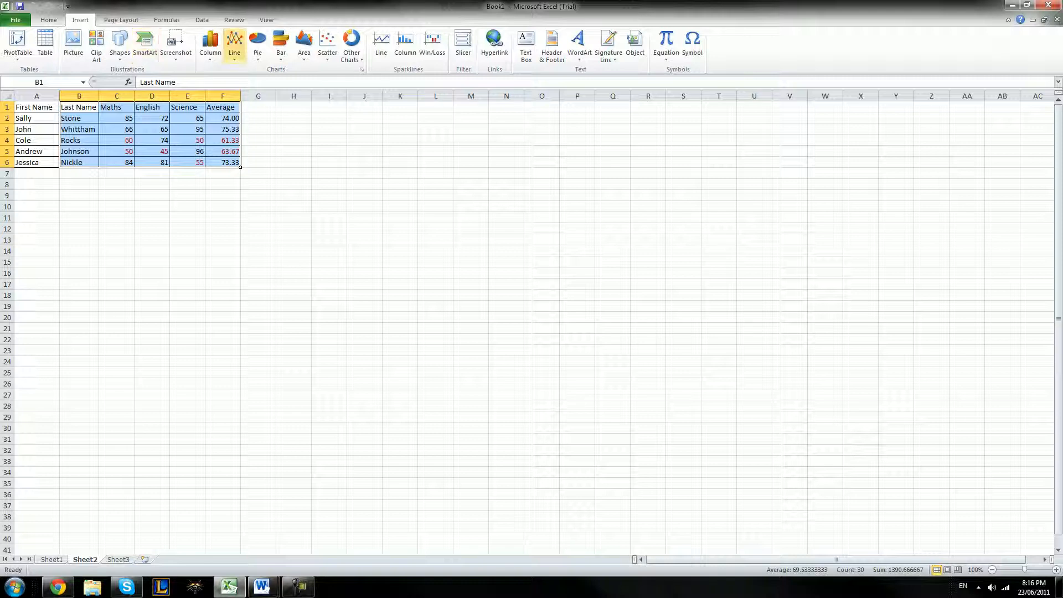
pyautogui.click(211, 47)
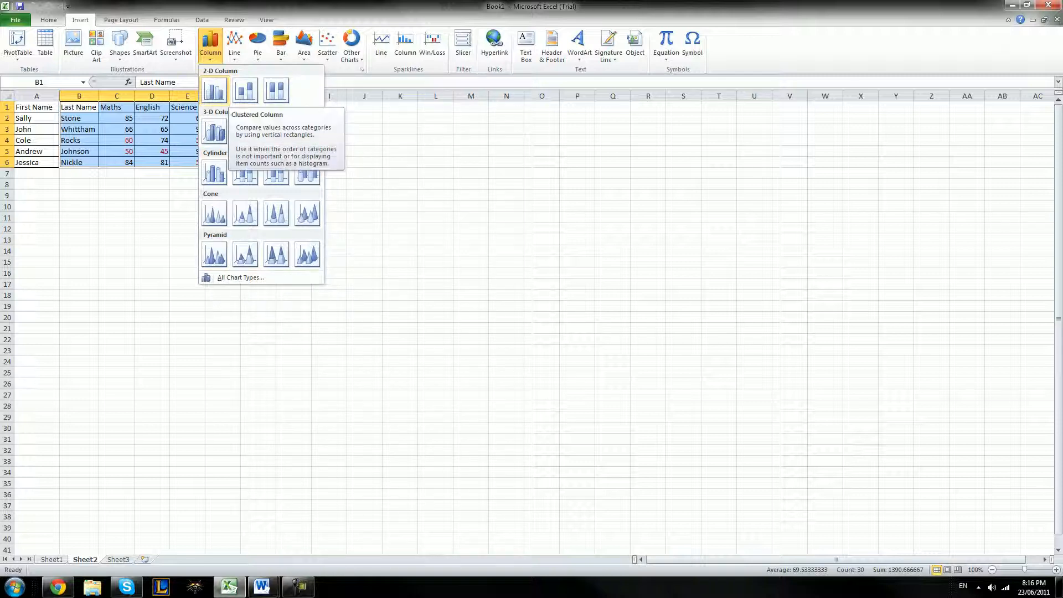
pyautogui.click(215, 90)
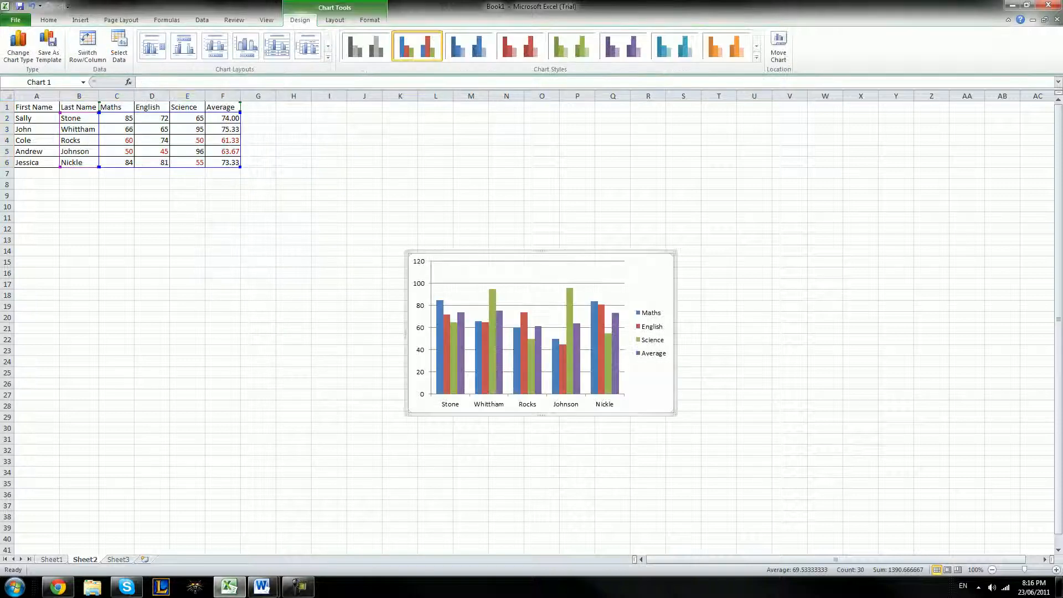
# Move the column chart closer to the table and enlarge it to span about columns J to W down to row 33.
pyautogui.moveTo(633, 274); pyautogui.dragTo(578, 176)
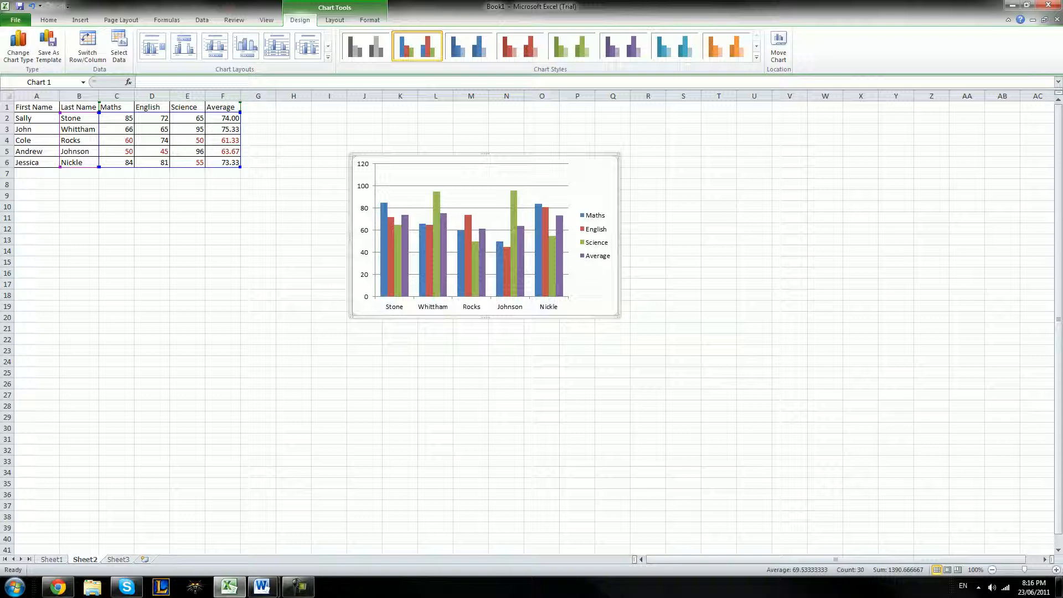
pyautogui.moveTo(618, 316); pyautogui.dragTo(833, 458)
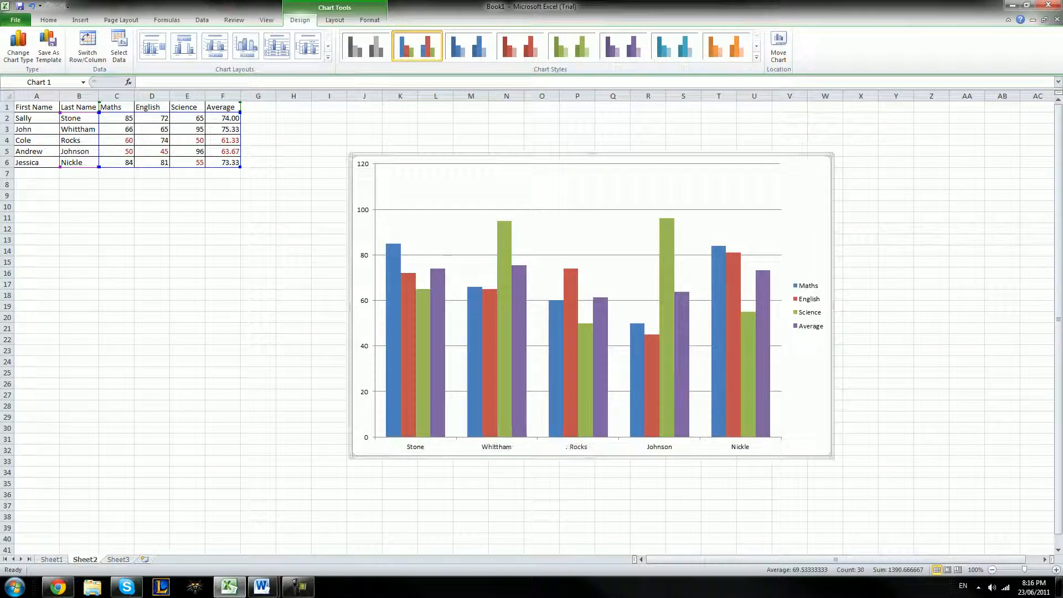
# Apply the purple chart style and a layout with axis titles, a legend and minor gridlines to the column chart.
pyautogui.moveTo(762, 377)
pyautogui.click(572, 45)
pyautogui.click(623, 45)
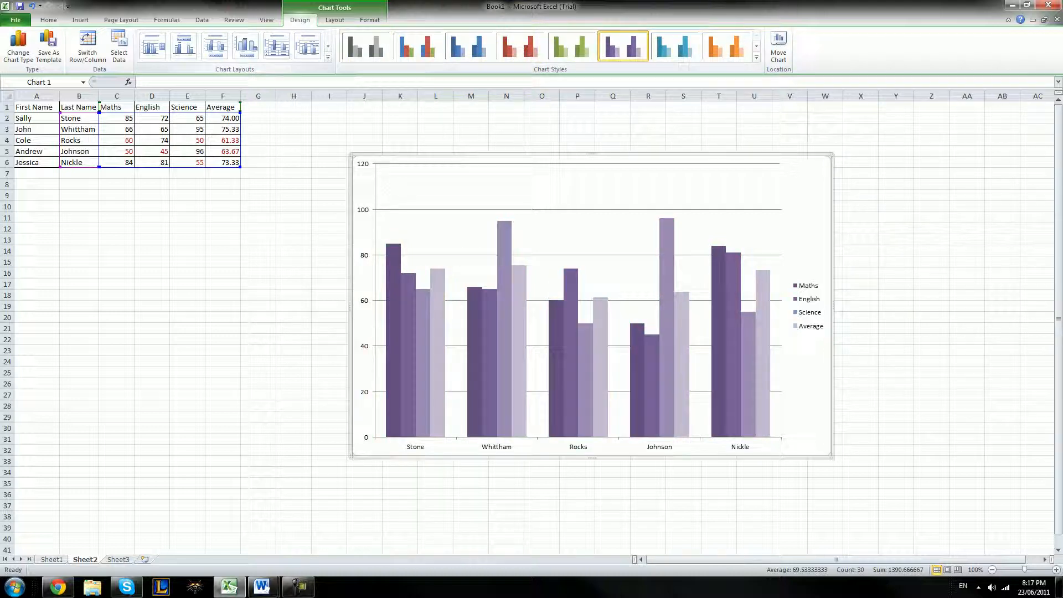
pyautogui.click(327, 57)
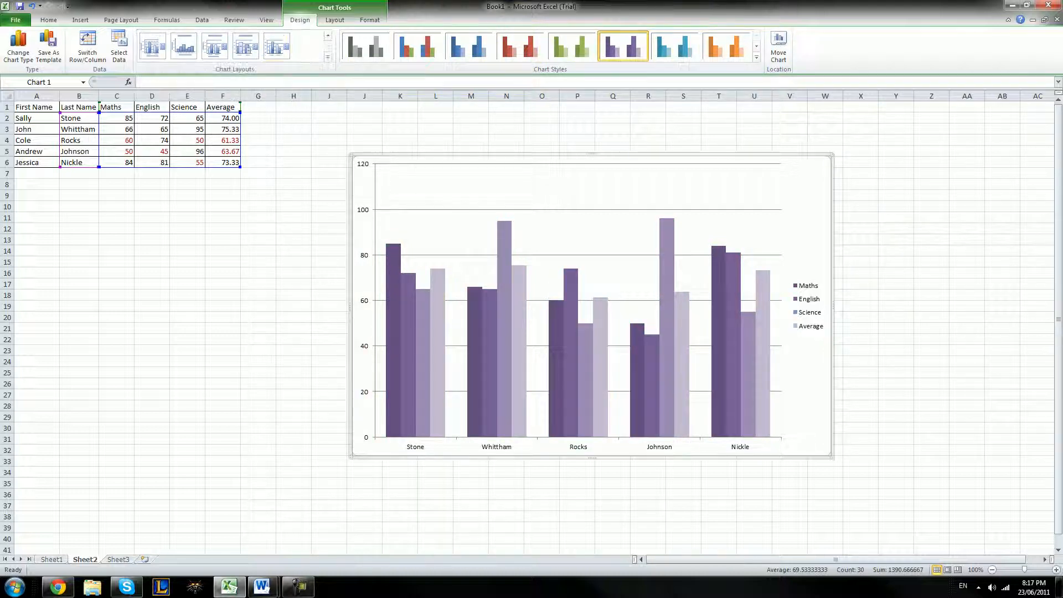
pyautogui.click(214, 76)
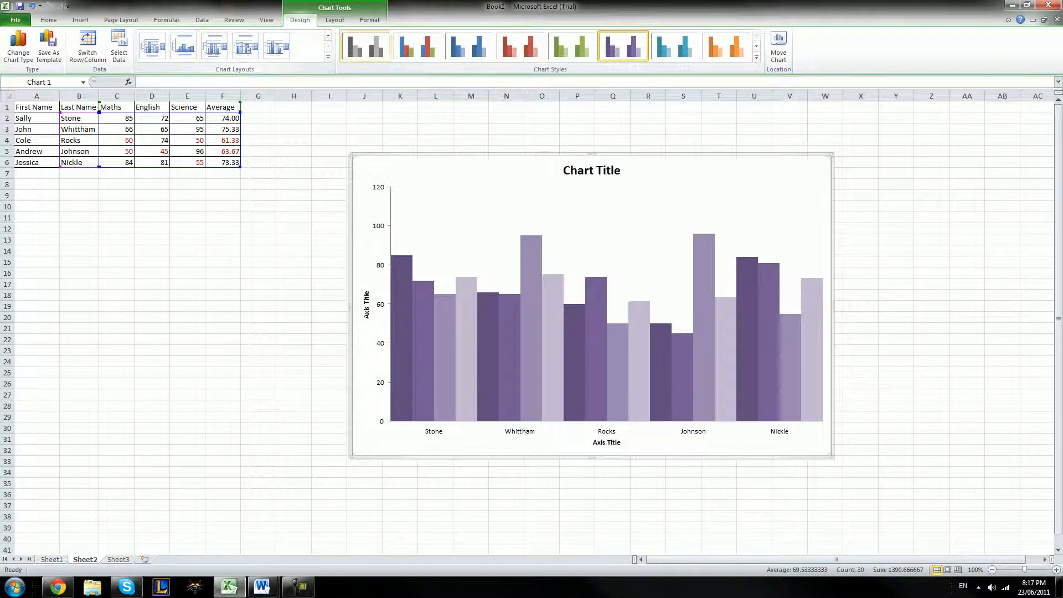
pyautogui.click(328, 57)
pyautogui.click(153, 76)
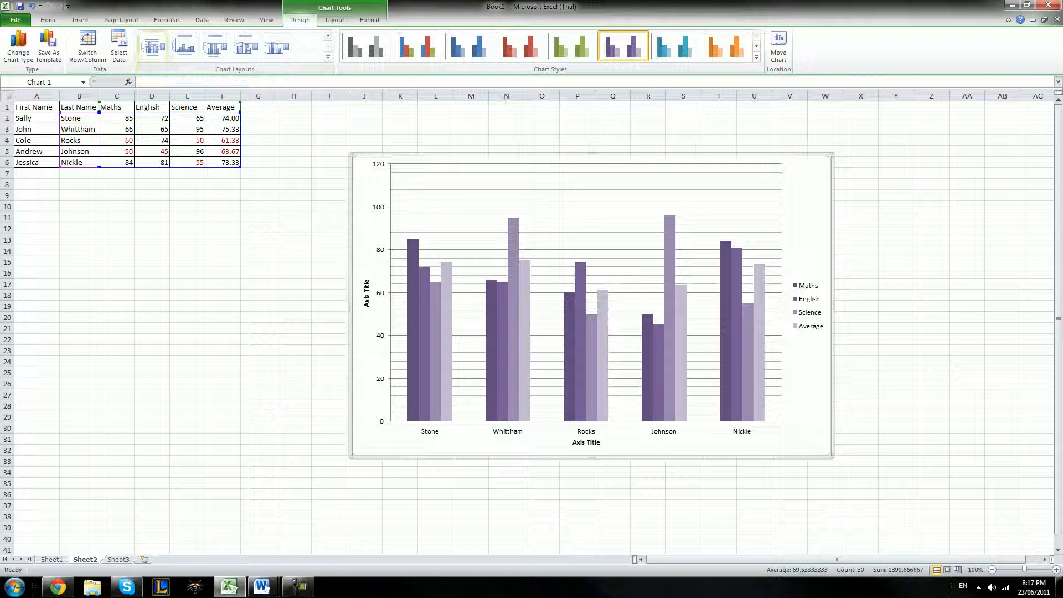
# Switch the column chart's rows and columns back and forth, ending with subjects on the horizontal axis and last names in the legend.
pyautogui.click(87, 47)
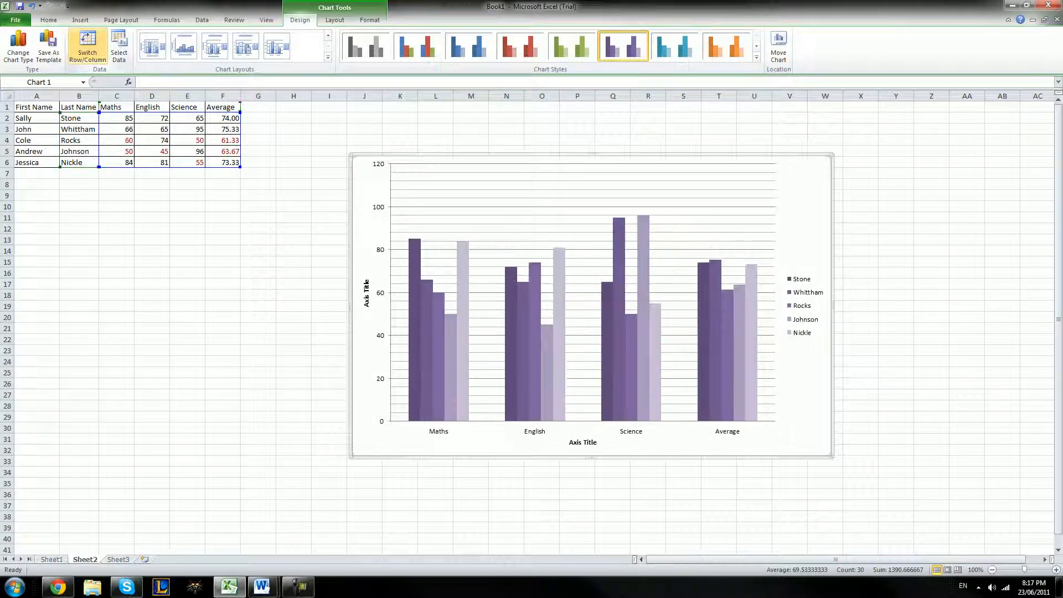
pyautogui.click(88, 47)
pyautogui.click(87, 47)
pyautogui.click(87, 47)
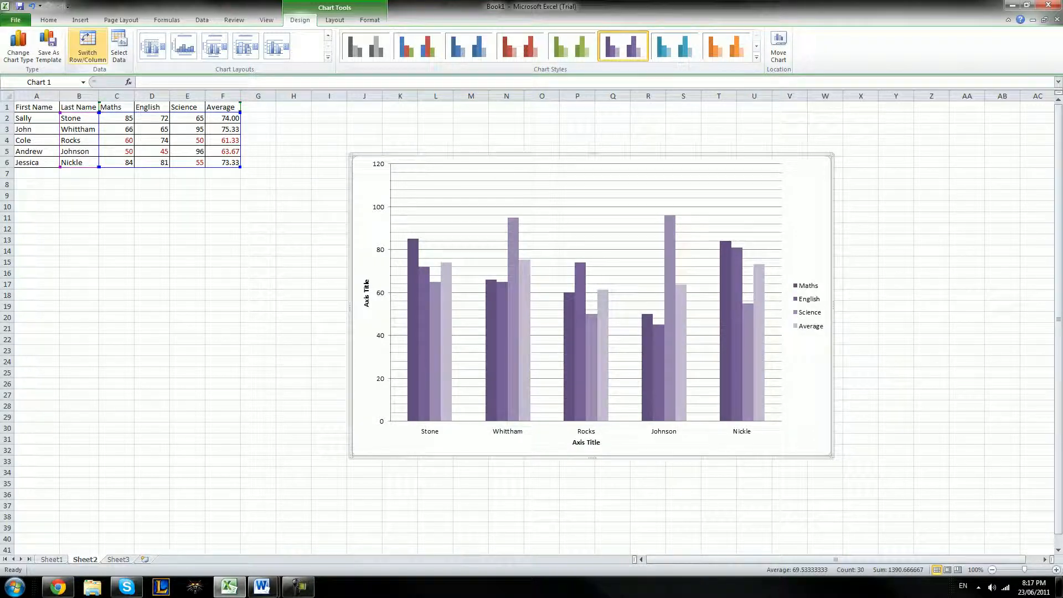
pyautogui.click(87, 47)
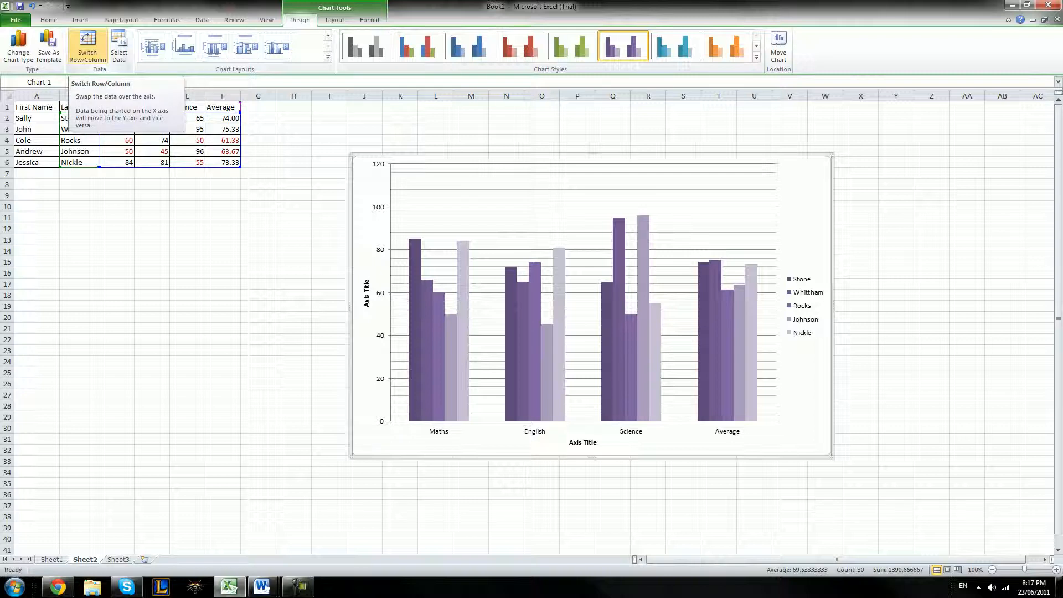
pyautogui.click(87, 45)
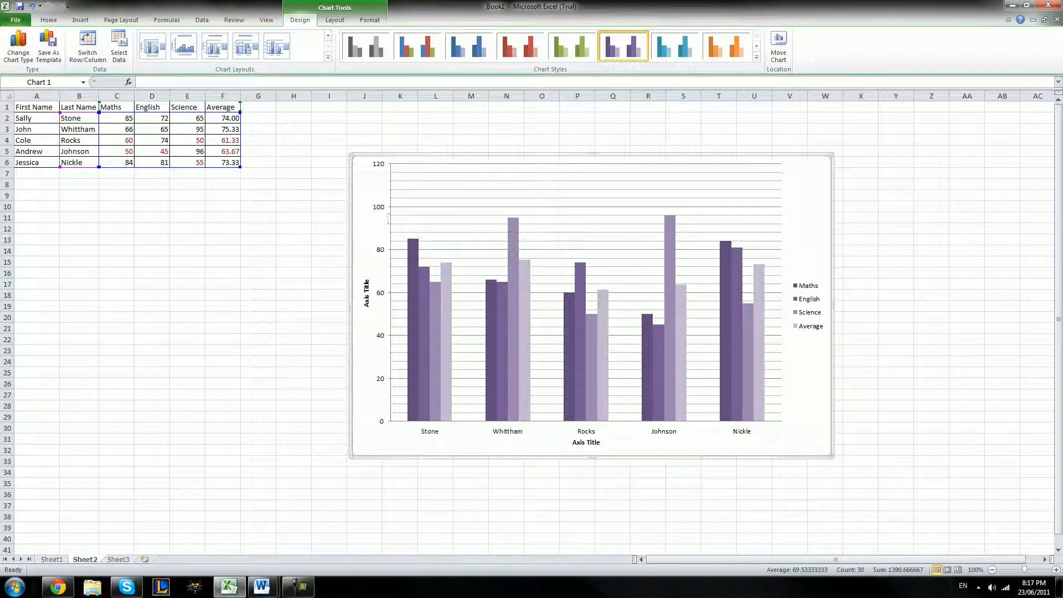
pyautogui.click(86, 44)
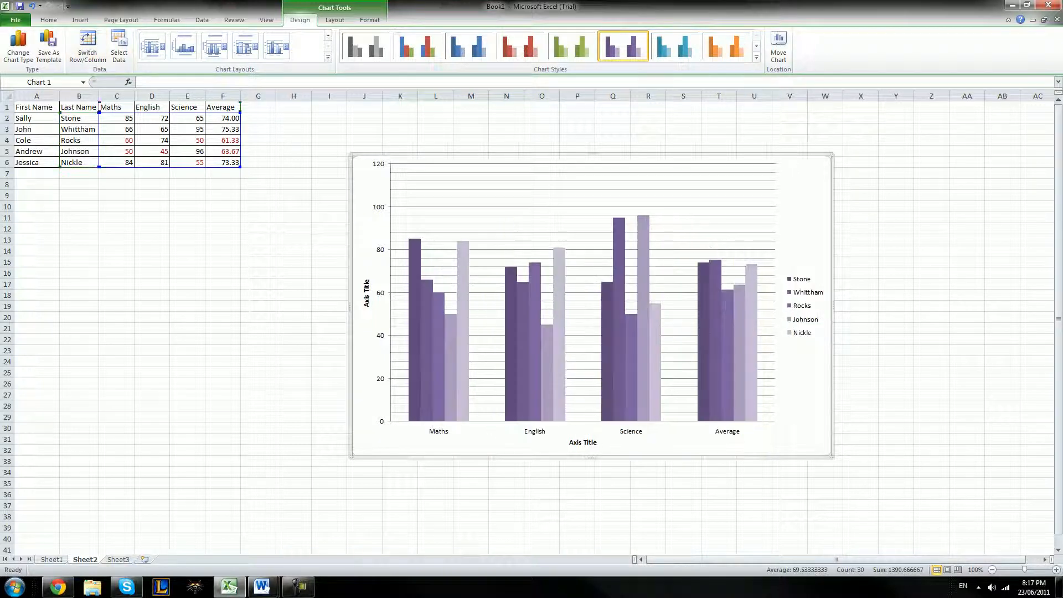
# Delete the clustered column chart from the sheet.
pyautogui.moveTo(329, 140); pyautogui.dragTo(861, 472)
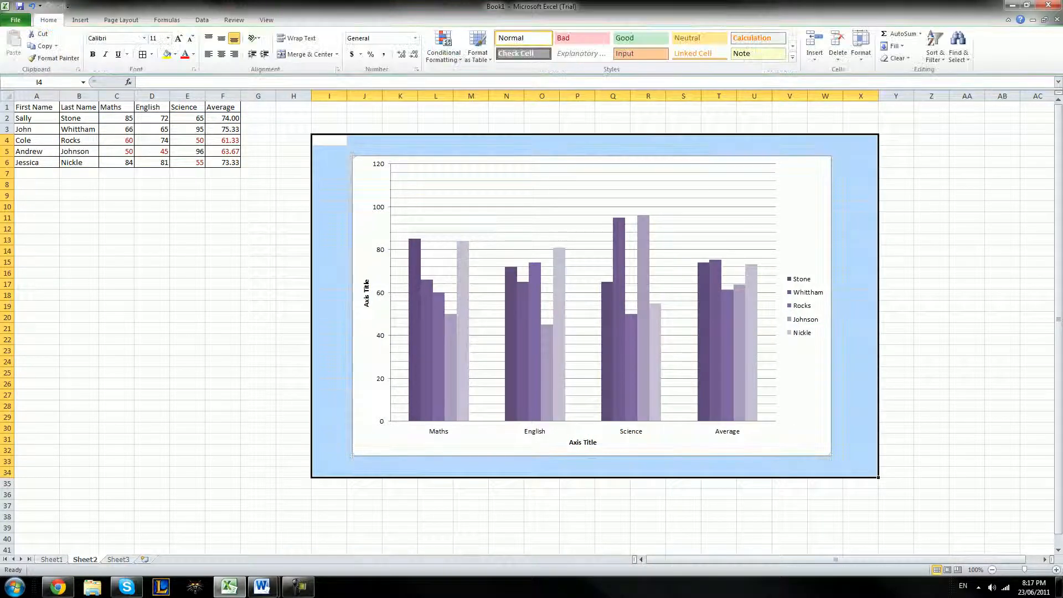
pyautogui.click(802, 388)
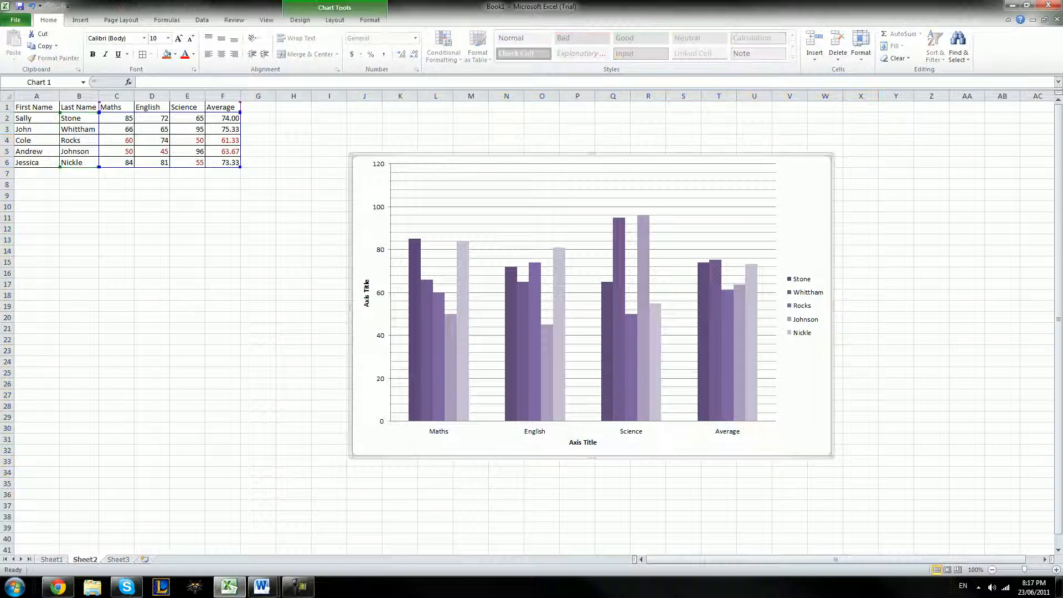
pyautogui.press('Delete')
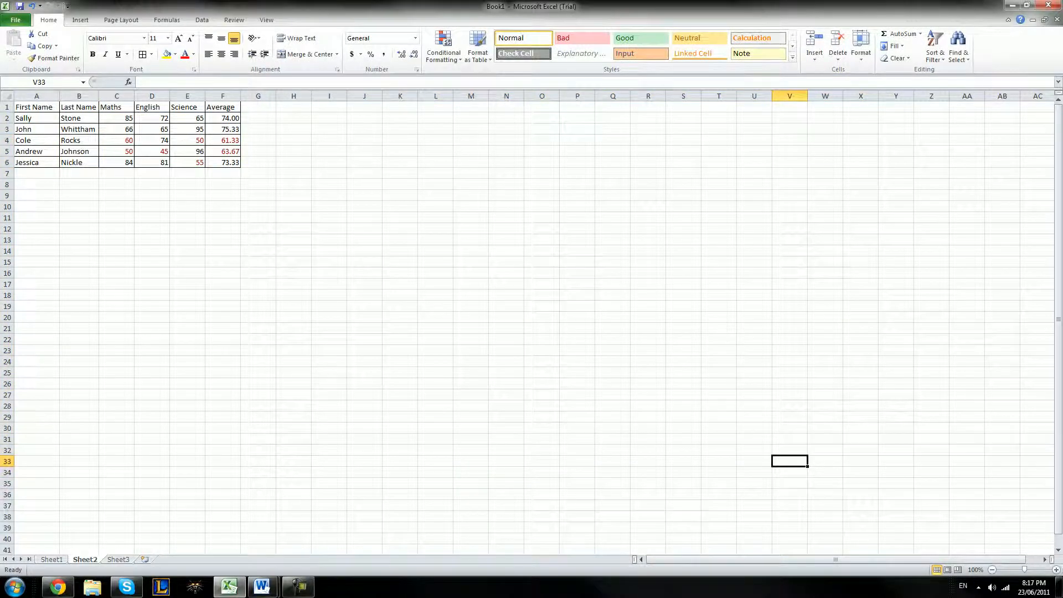
# Insert a 2-D line chart with markers from B1:F6, and reposition and enlarge it to span about columns L to W.
pyautogui.click(80, 19)
pyautogui.moveTo(79, 107); pyautogui.dragTo(223, 162)
pyautogui.click(234, 44)
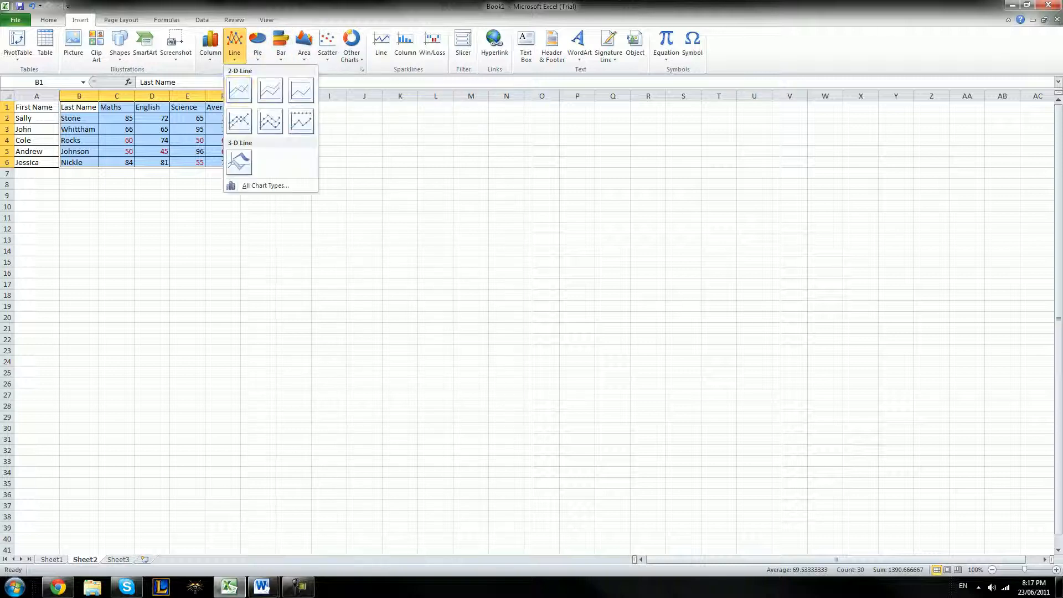
pyautogui.click(239, 121)
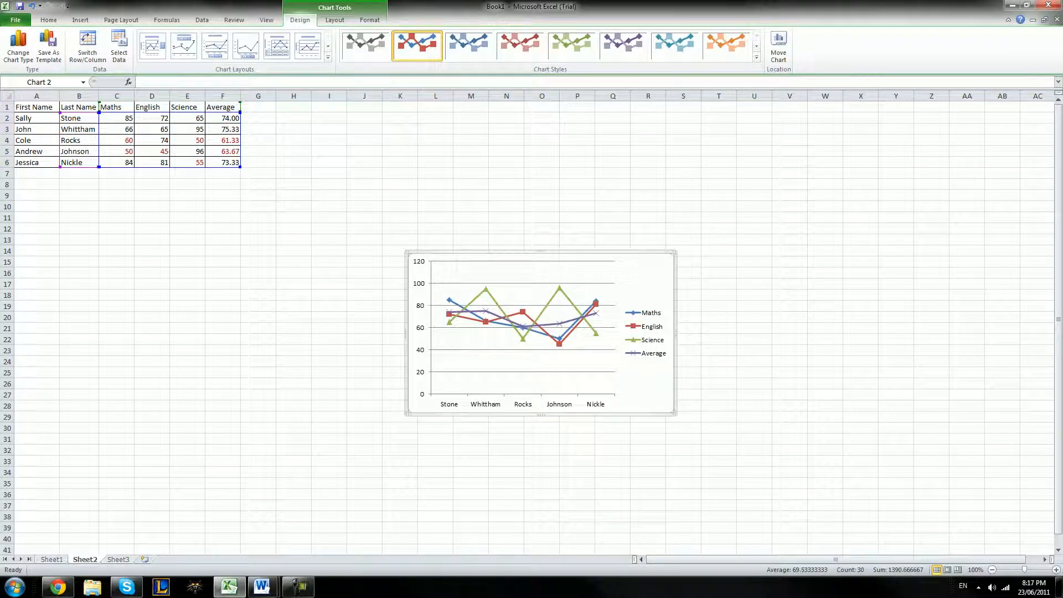
pyautogui.moveTo(642, 277); pyautogui.dragTo(668, 210)
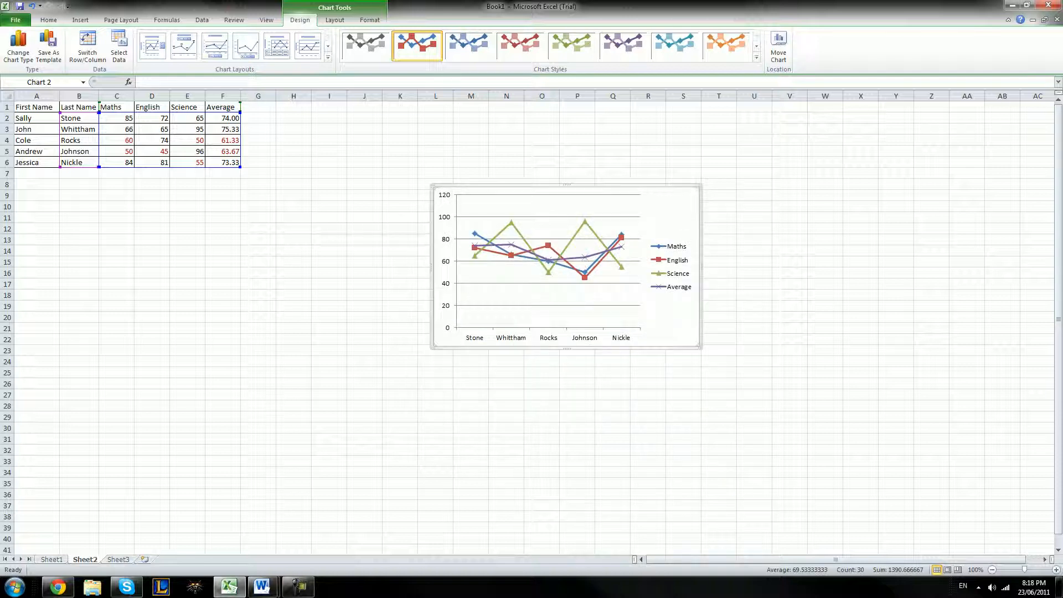
pyautogui.moveTo(699, 347); pyautogui.dragTo(831, 422)
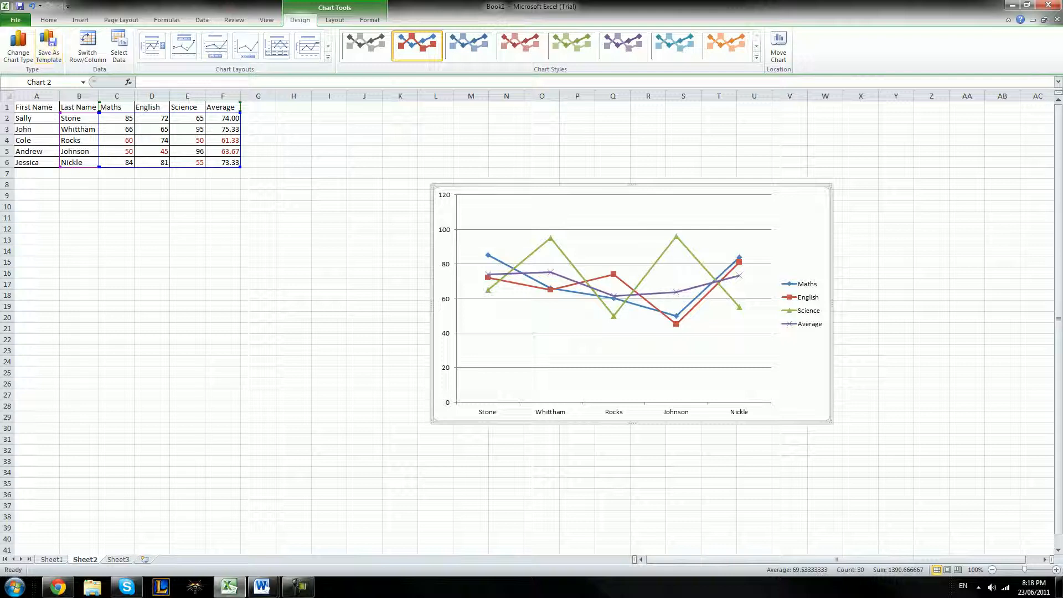
# Switch the line chart's rows and columns to plot subjects along the axis, and apply the green chart style.
pyautogui.click(87, 46)
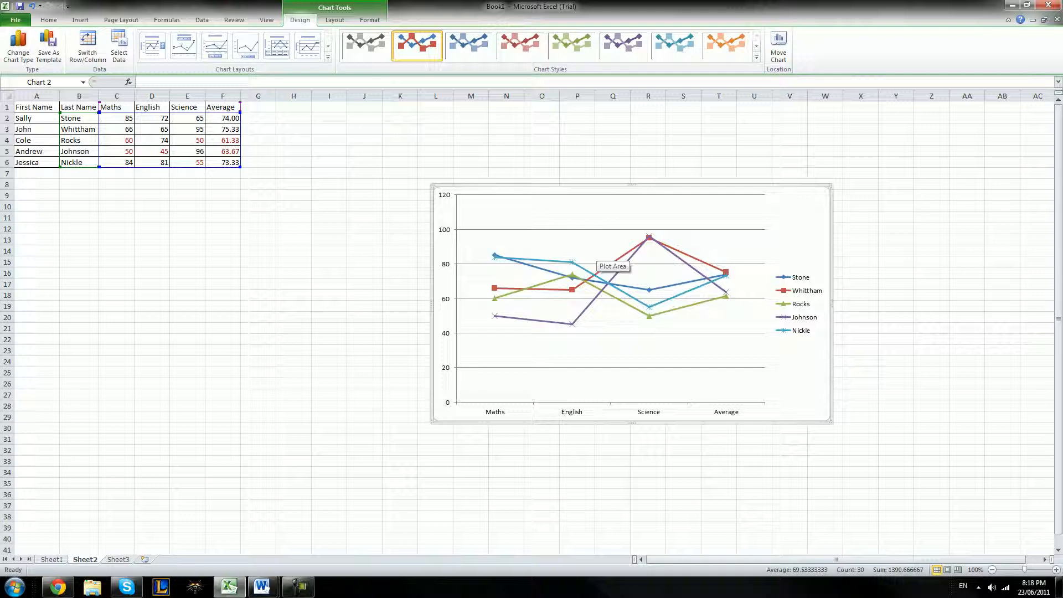
pyautogui.click(520, 46)
pyautogui.click(572, 46)
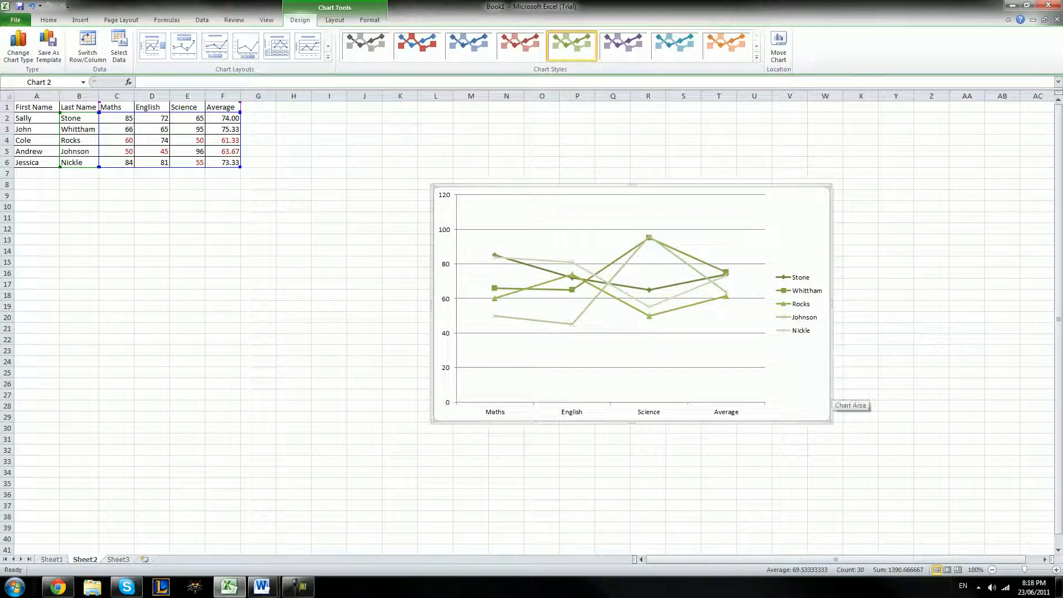
# Replace the line chart with a basic 2-D pie chart of B1:F6, placed just below the table.
pyautogui.press('Delete')
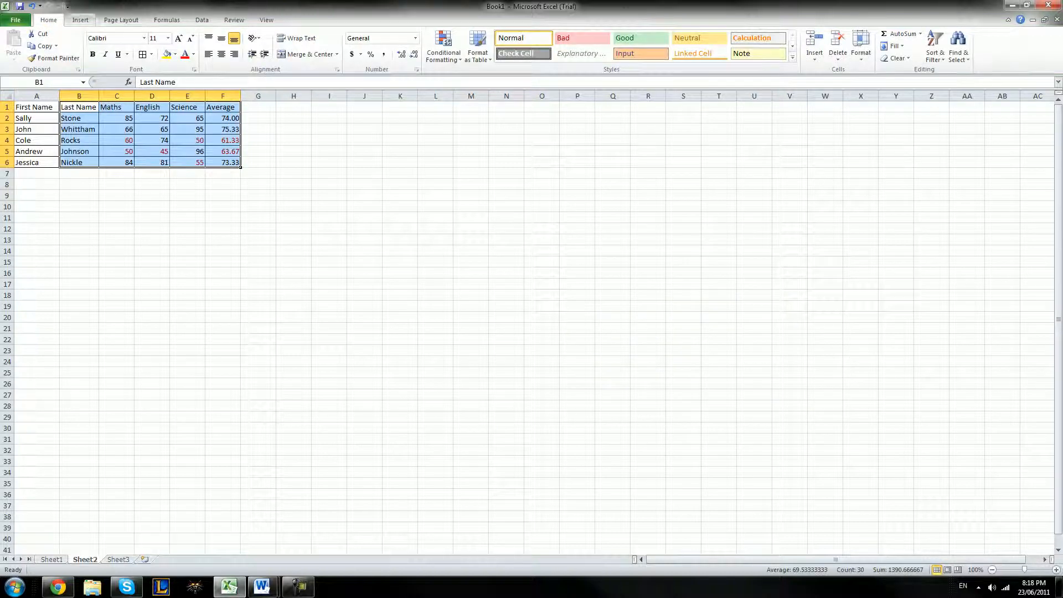
pyautogui.click(80, 20)
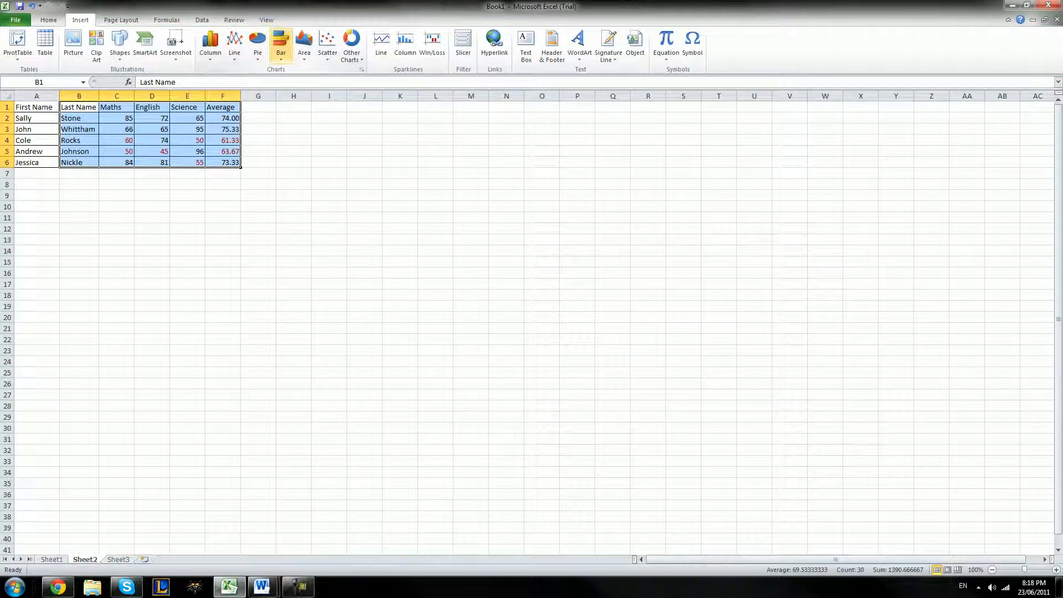
pyautogui.click(351, 47)
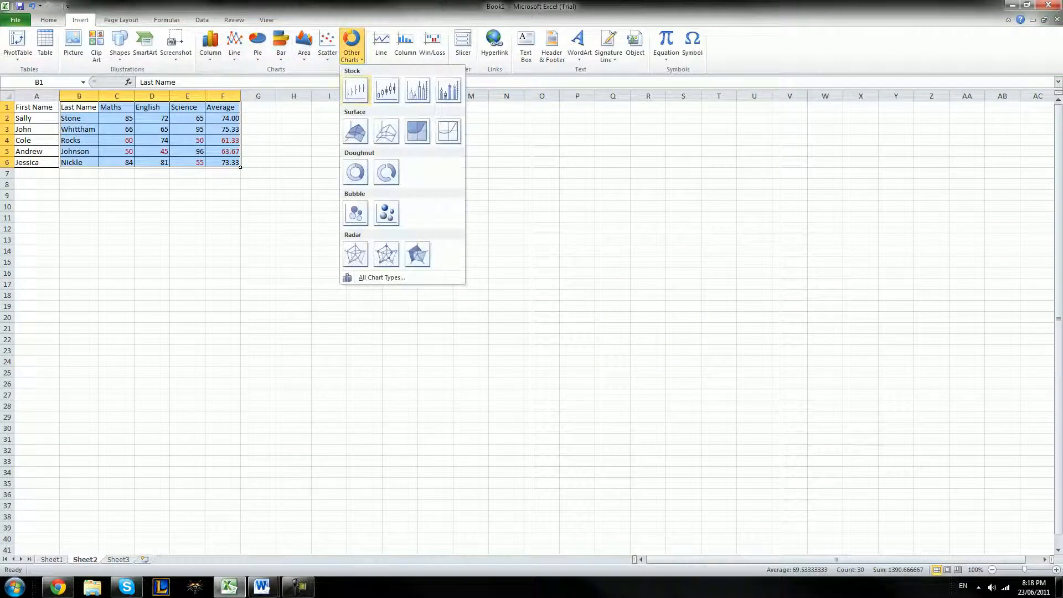
pyautogui.click(258, 48)
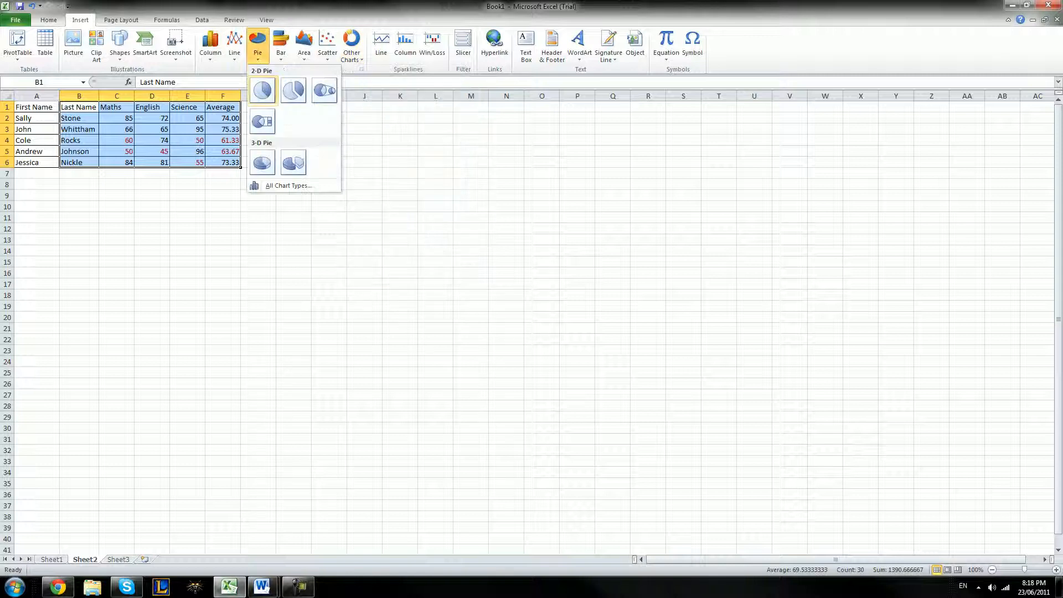
pyautogui.click(264, 90)
pyautogui.moveTo(597, 282); pyautogui.dragTo(378, 235)
# Switch the pie chart's rows and columns back and forth, ending with the Maths marks by last name.
pyautogui.click(87, 47)
pyautogui.click(87, 47)
pyautogui.click(87, 47)
pyautogui.click(87, 47)
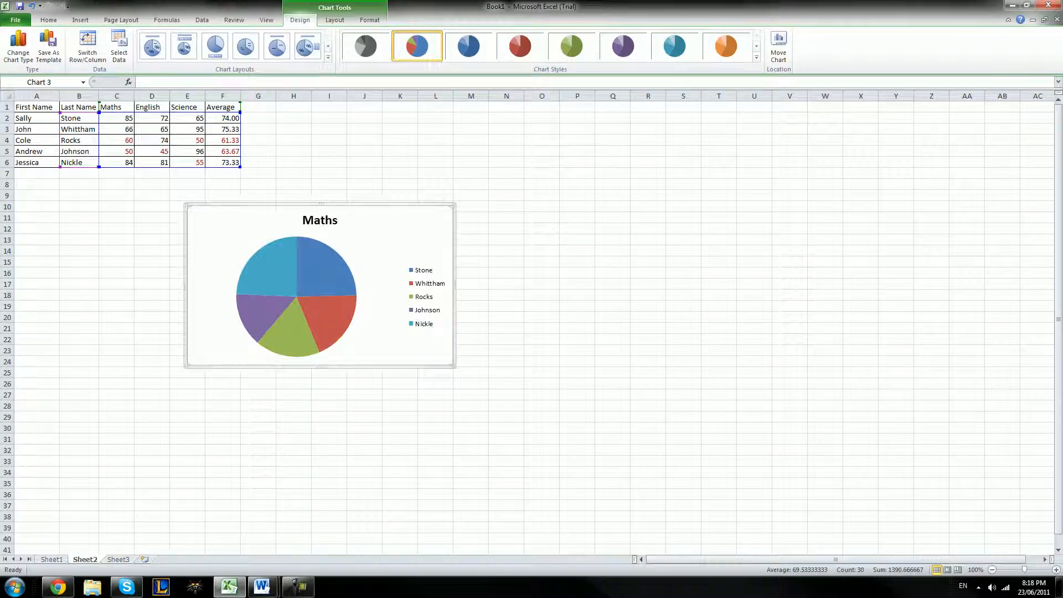
# Replace the pie chart with a 2-D clustered bar chart of B1:F6, placed below the table.
pyautogui.press('Delete')
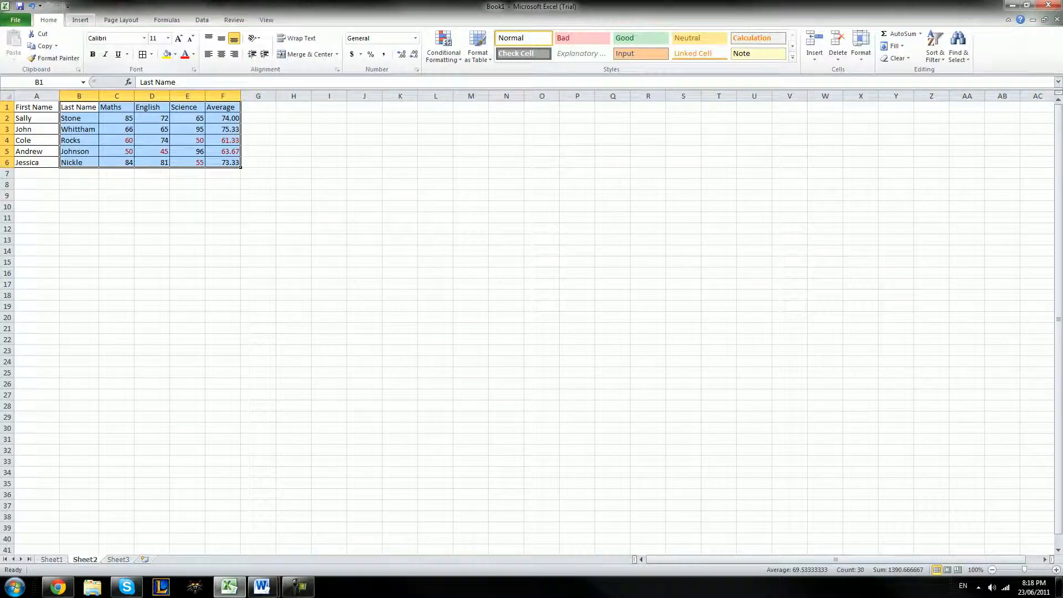
pyautogui.click(80, 20)
pyautogui.click(280, 44)
pyautogui.click(285, 92)
pyautogui.moveTo(626, 404); pyautogui.dragTo(328, 402)
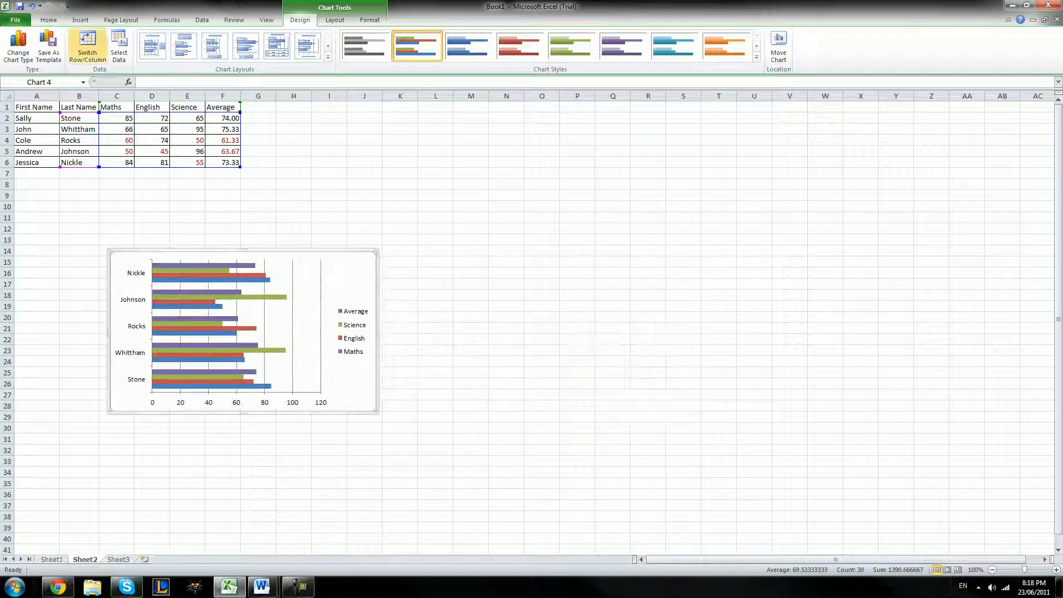
# Change the bar chart to a 2-D stacked area chart and move it across to about columns N to U.
pyautogui.click(80, 20)
pyautogui.click(304, 45)
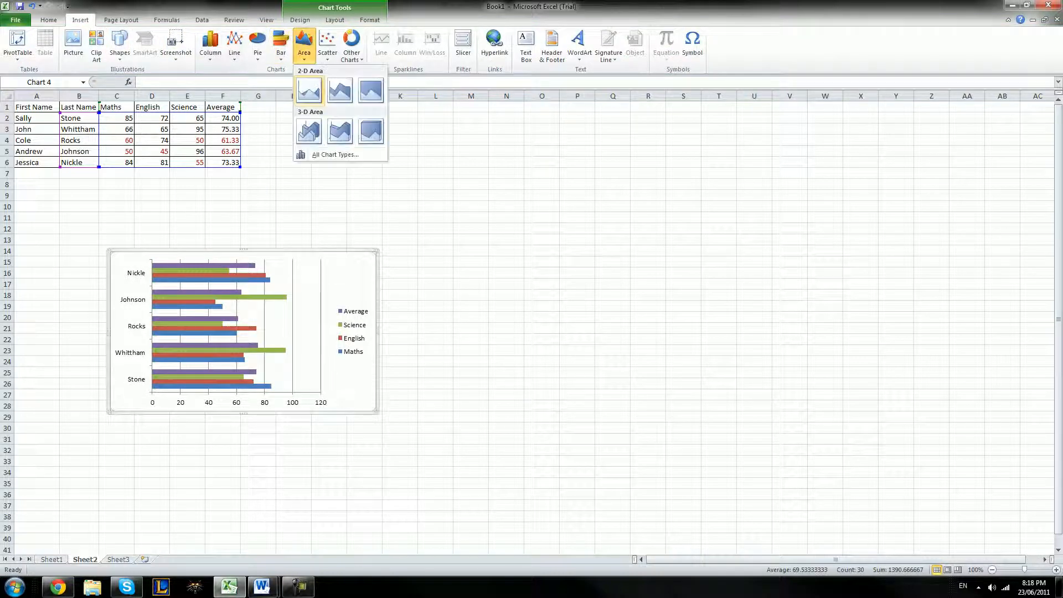
pyautogui.click(341, 90)
pyautogui.moveTo(365, 265); pyautogui.dragTo(747, 259)
# Insert a markers-only scatter chart with the blank range J12:O13 selected.
pyautogui.moveTo(543, 239); pyautogui.dragTo(360, 228)
pyautogui.click(304, 43)
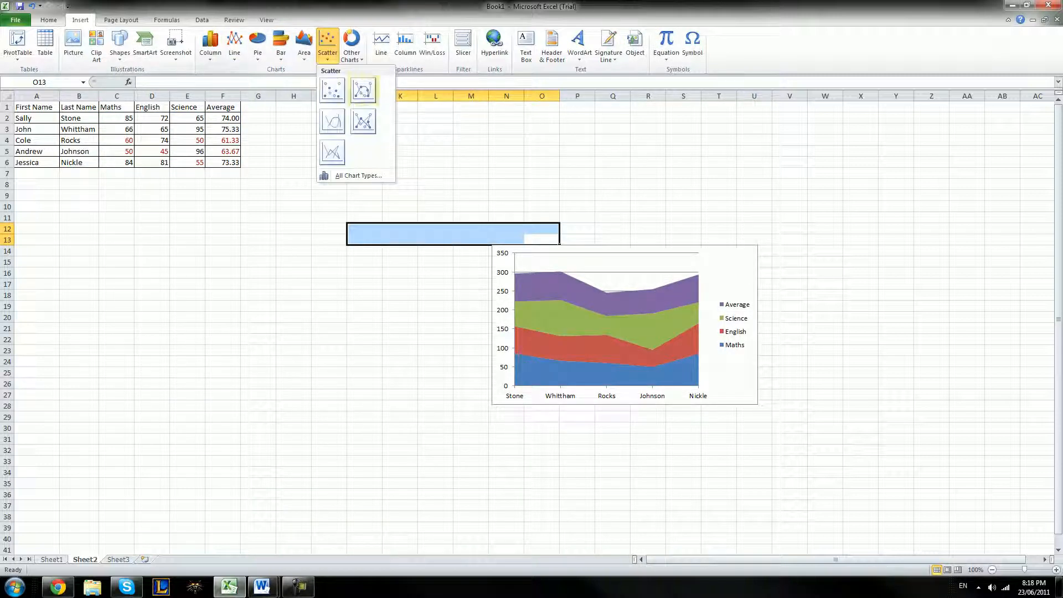
pyautogui.click(333, 90)
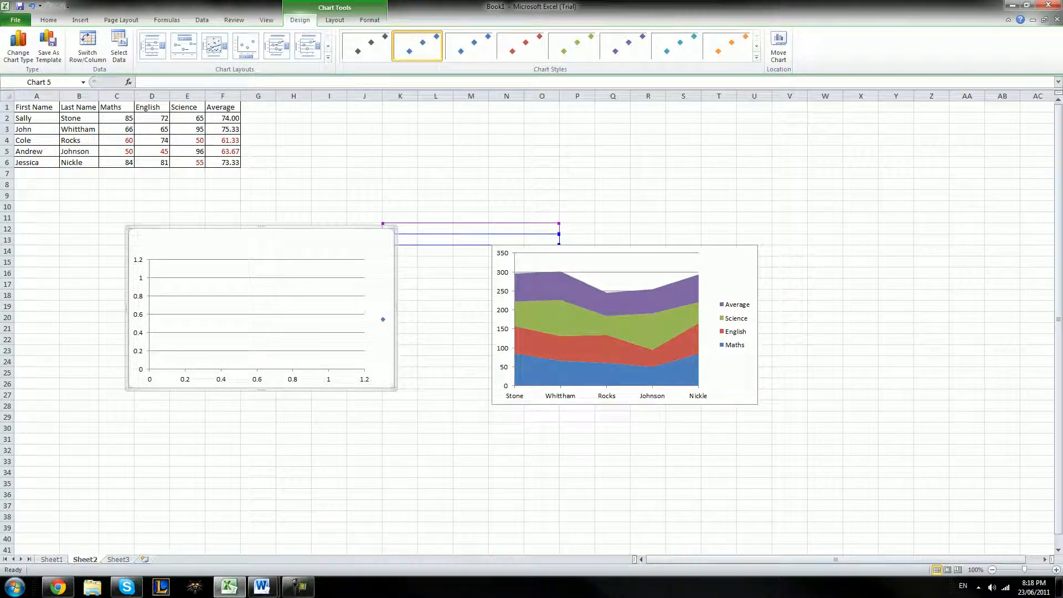
# Replace the blank scatter chart with a markers-only scatter chart of B1:F6, placed below the table at about columns E to K.
pyautogui.press('Delete')
pyautogui.moveTo(79, 107); pyautogui.dragTo(224, 162)
pyautogui.click(80, 19)
pyautogui.click(327, 44)
pyautogui.click(335, 89)
pyautogui.moveTo(645, 279); pyautogui.dragTo(364, 252)
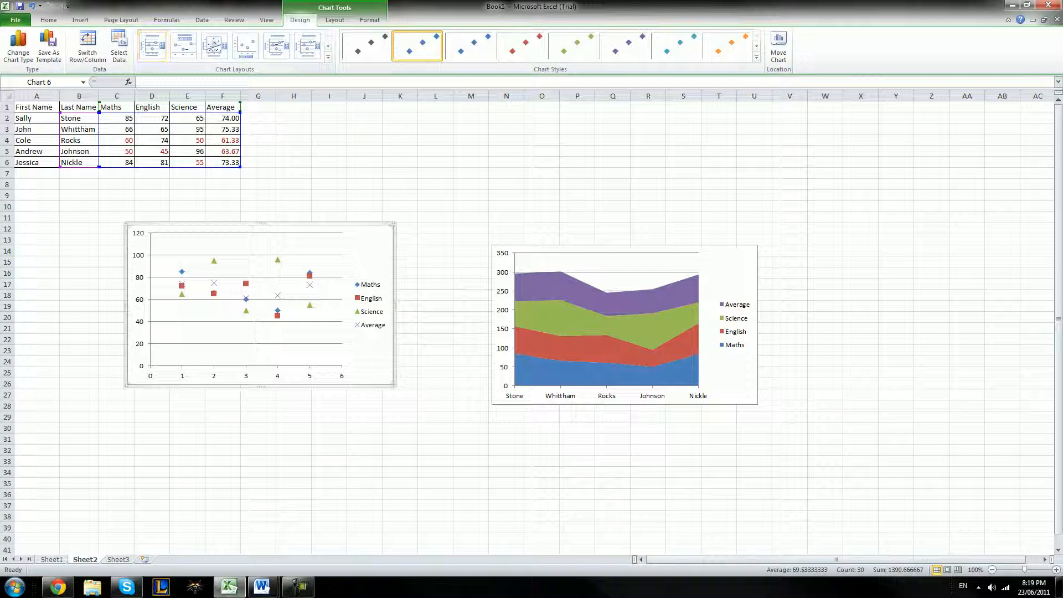
pyautogui.press('Escape')
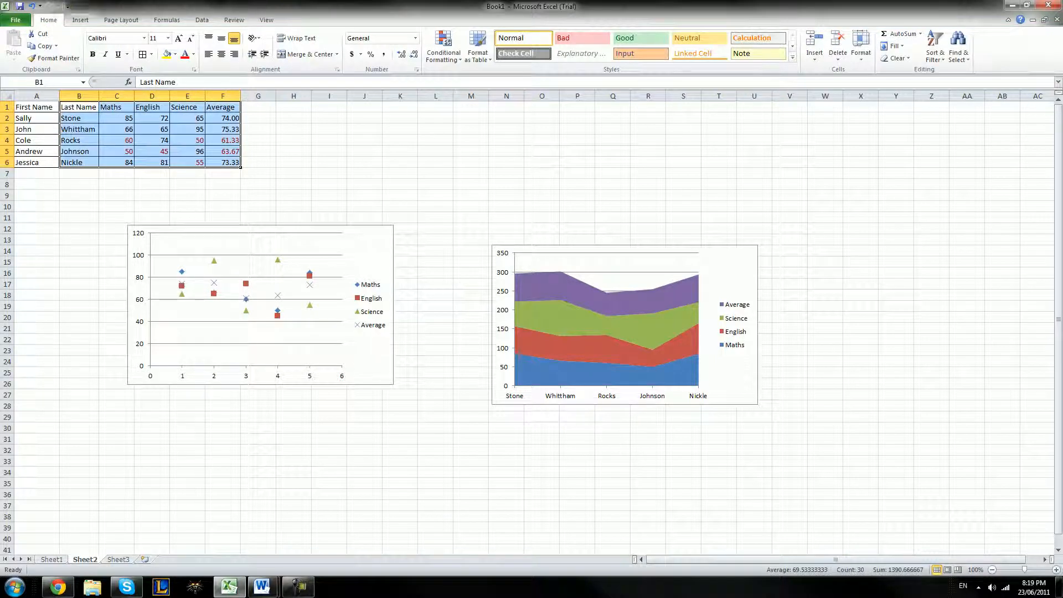
# Insert a 3-D surface chart of B1:F6 and move it to about columns U to AB, beside the area chart.
pyautogui.click(80, 20)
pyautogui.click(352, 47)
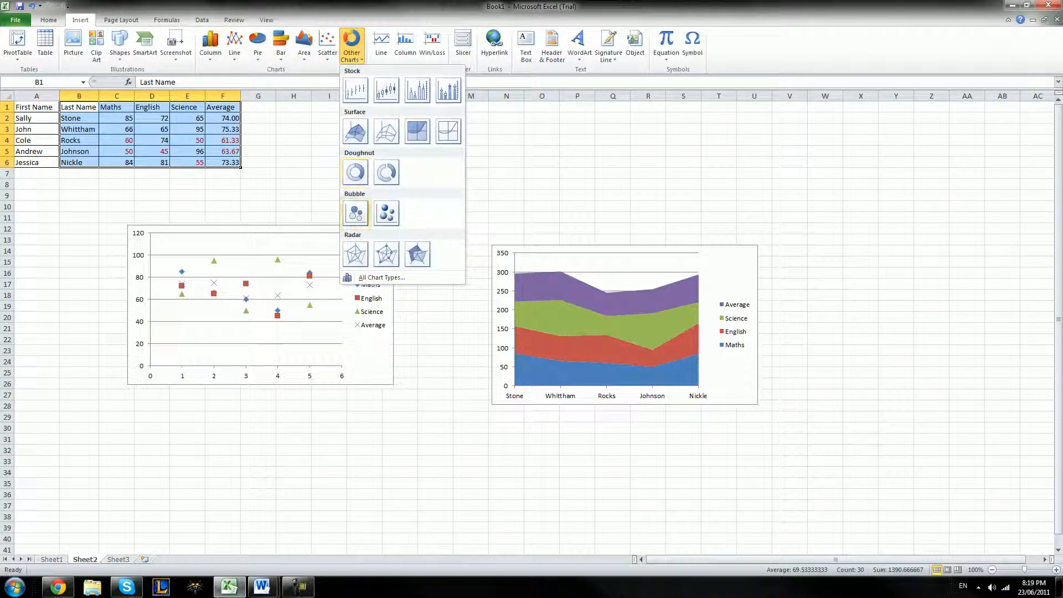
pyautogui.click(355, 130)
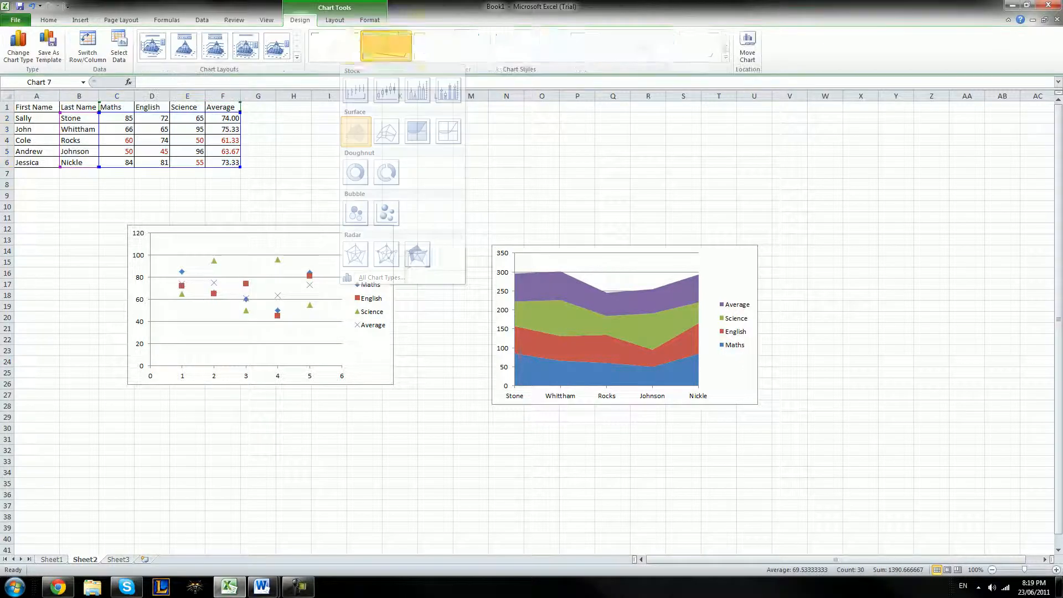
pyautogui.moveTo(554, 404); pyautogui.dragTo(900, 356)
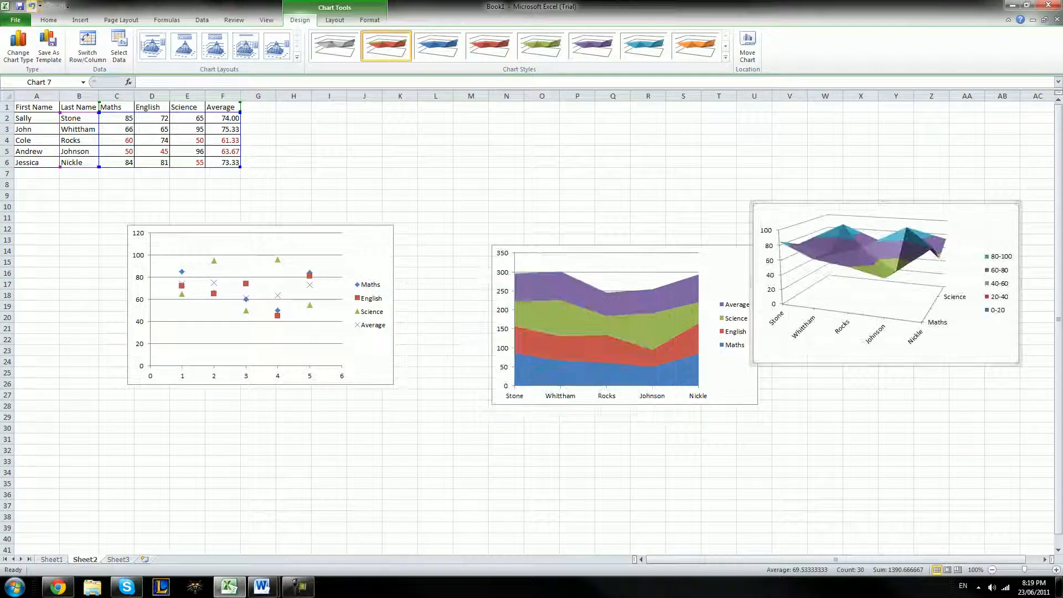
# Try to create Win/Loss sparklines from data range B1:F6, first without a location and again with B1:F6 as the location range.
pyautogui.click(80, 20)
pyautogui.moveTo(79, 107); pyautogui.dragTo(224, 162)
pyautogui.click(351, 45)
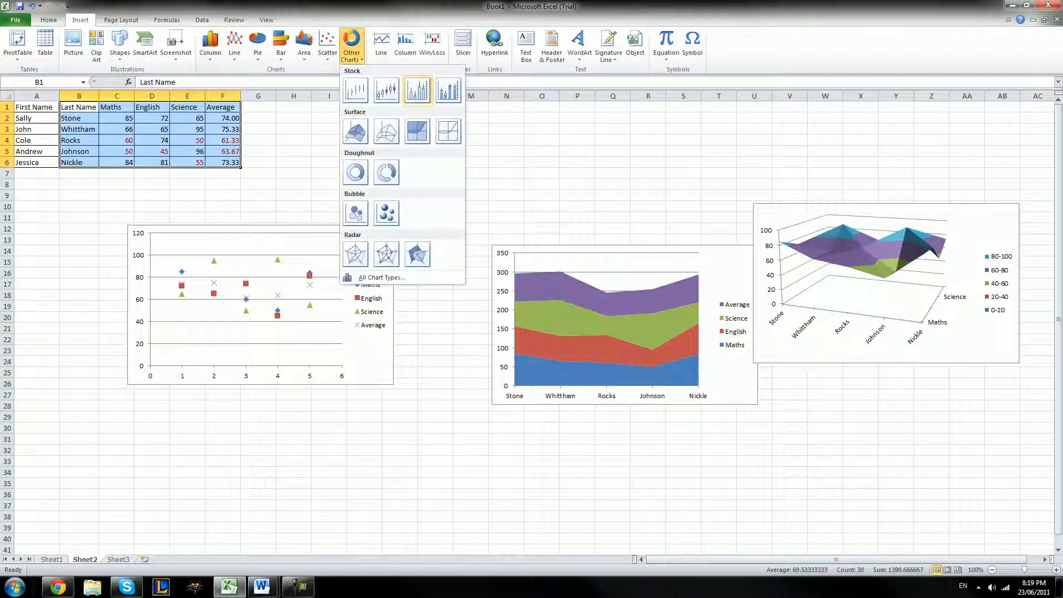
pyautogui.click(432, 41)
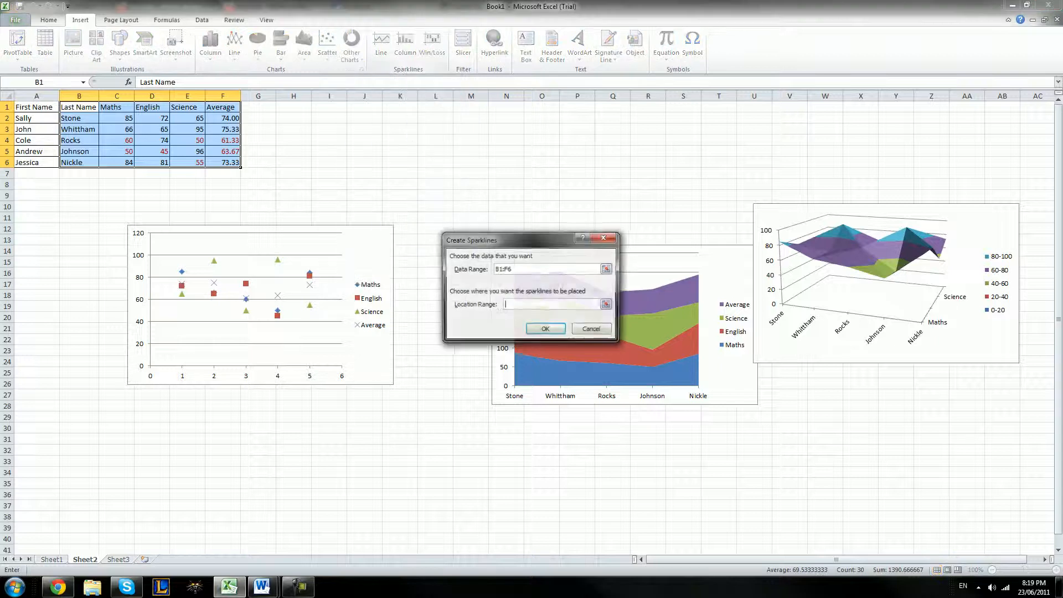
pyautogui.press('Return')
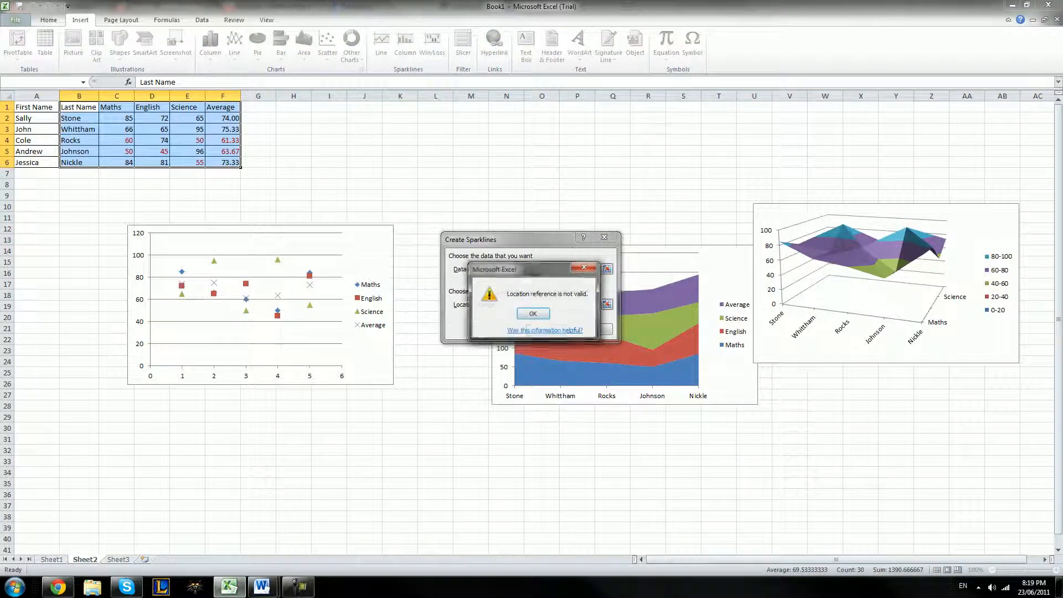
pyautogui.press('Return')
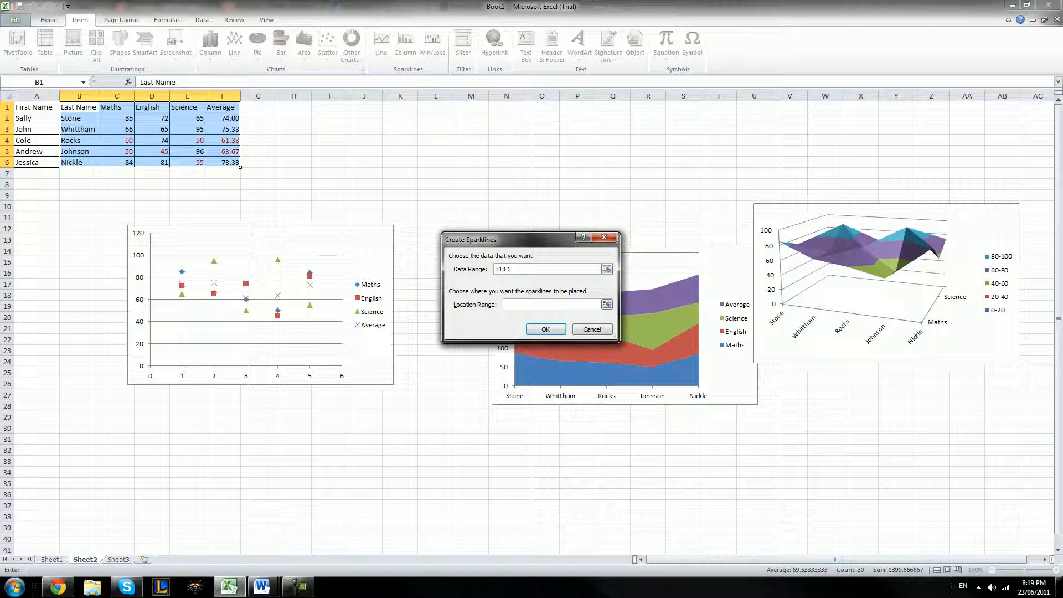
pyautogui.moveTo(513, 270); pyautogui.dragTo(494, 269)
pyautogui.click(512, 269)
pyautogui.press('Return')
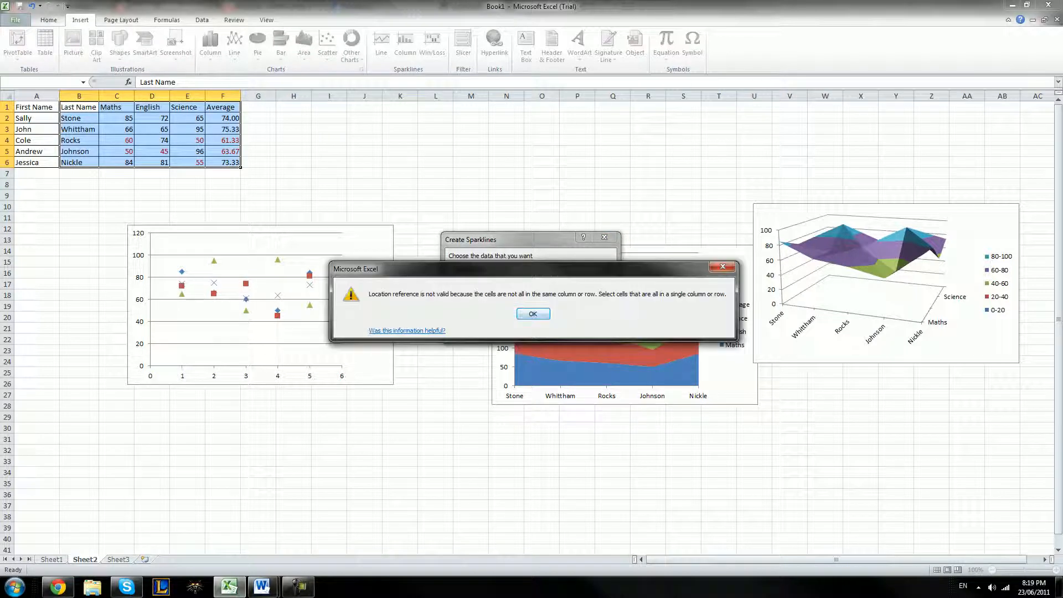
pyautogui.press('Return')
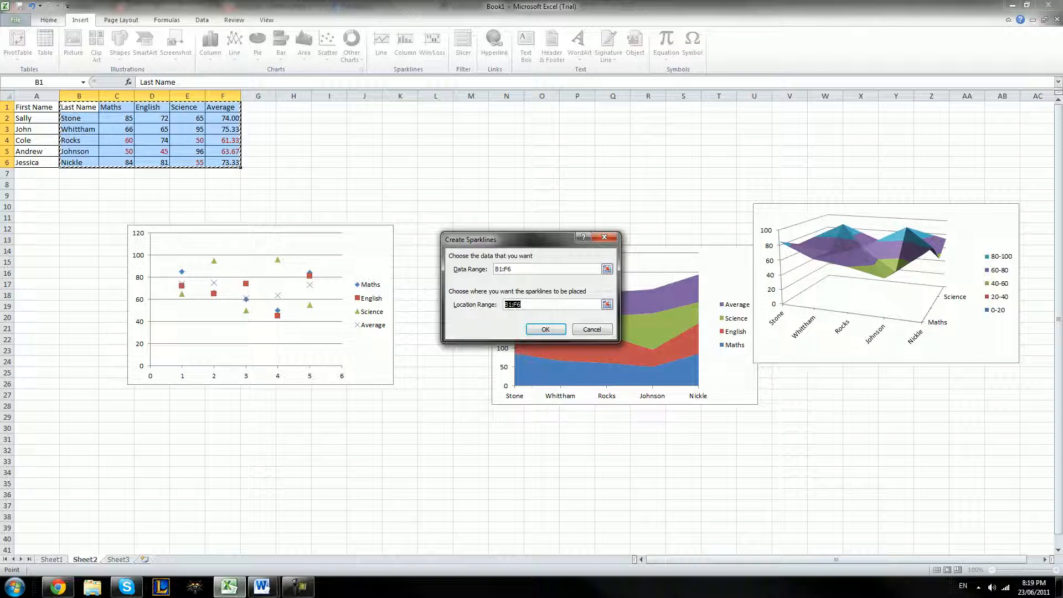
pyautogui.click(591, 329)
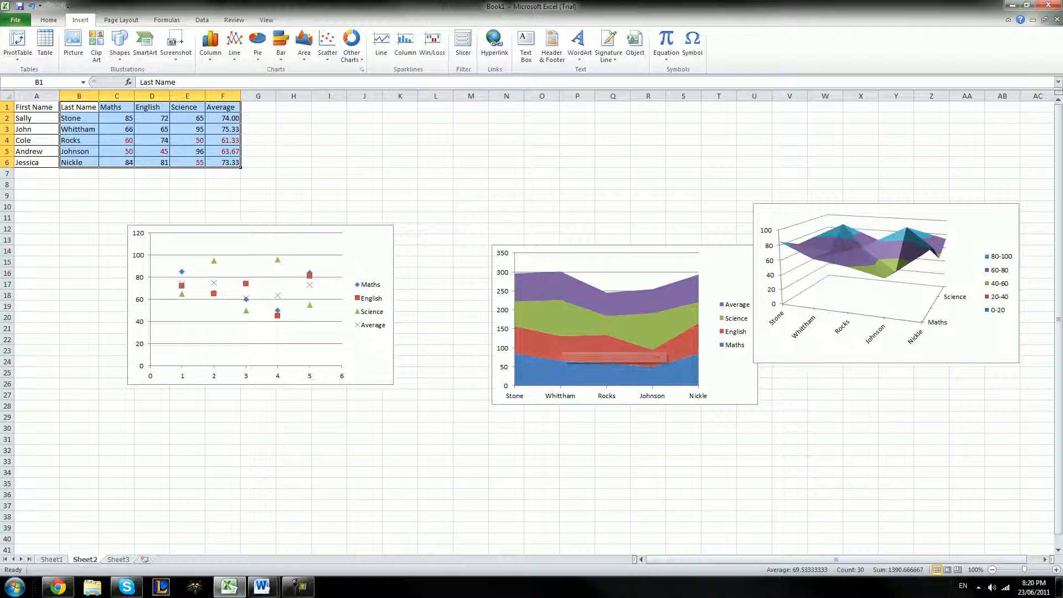
# Delete the scatter, stacked area and surface charts from the sheet and select the empty cell M12.
pyautogui.click(370, 256)
pyautogui.press('Delete')
pyautogui.click(624, 324)
pyautogui.press('Delete')
pyautogui.click(885, 283)
pyautogui.press('Delete')
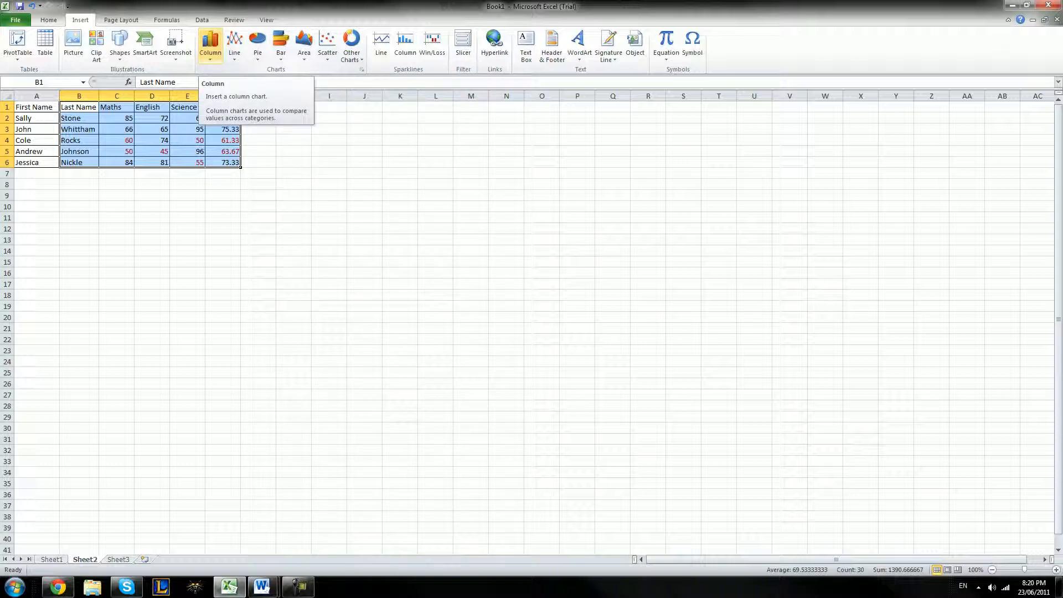
pyautogui.click(471, 228)
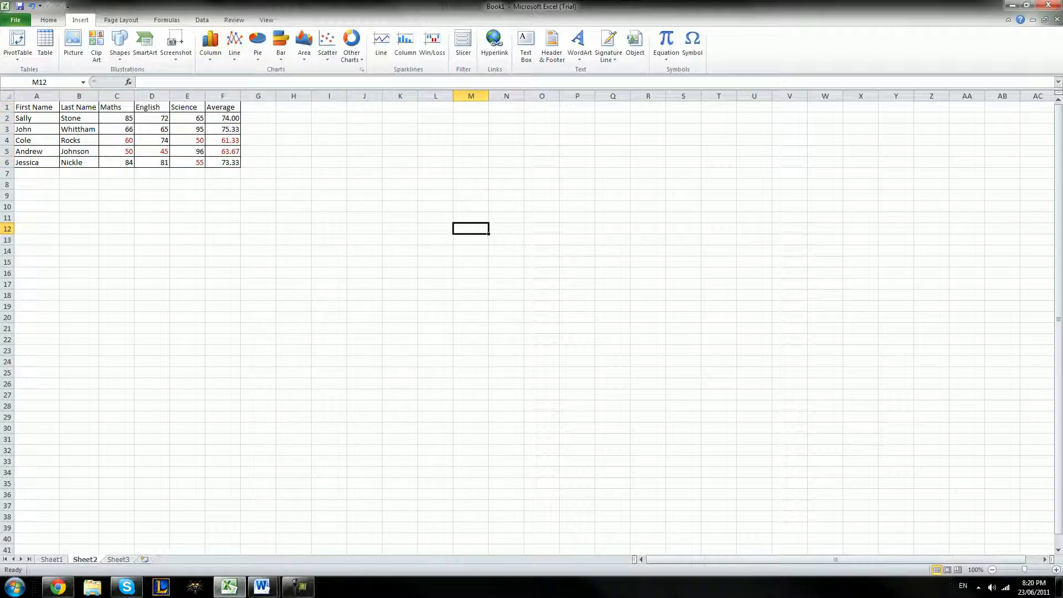